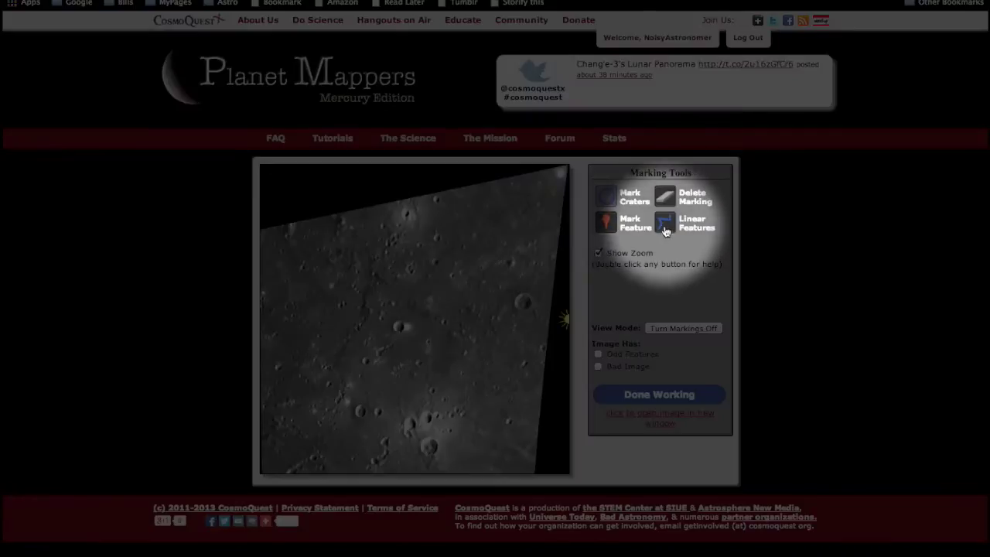
Step: Activate the Linear Features tool to start marking a feature on the Mercury image
{"action": "left_click", "coordinate": [664, 229]}
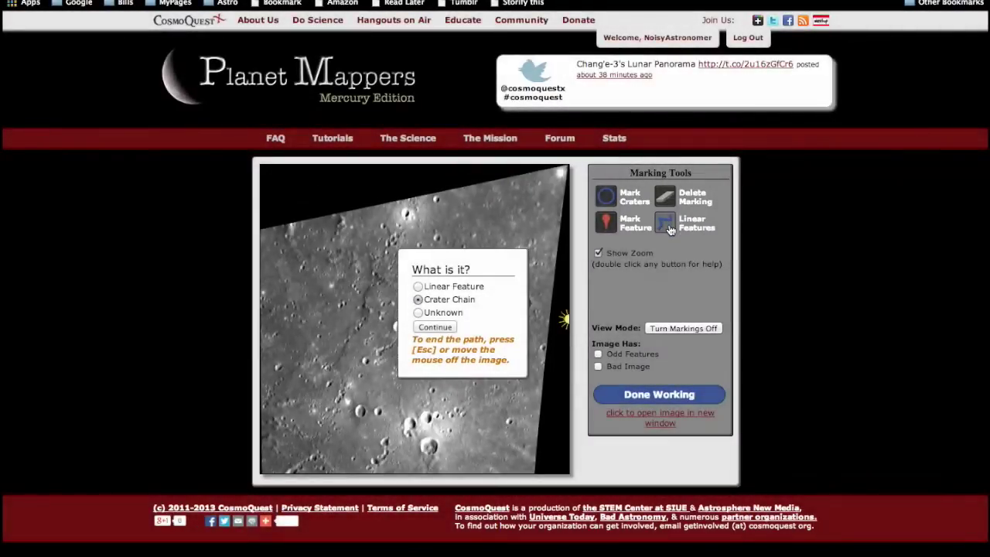
Step: View the Linear Features help, then classify the feature as Linear Feature and continue
{"action": "double_click", "coordinate": [670, 229]}
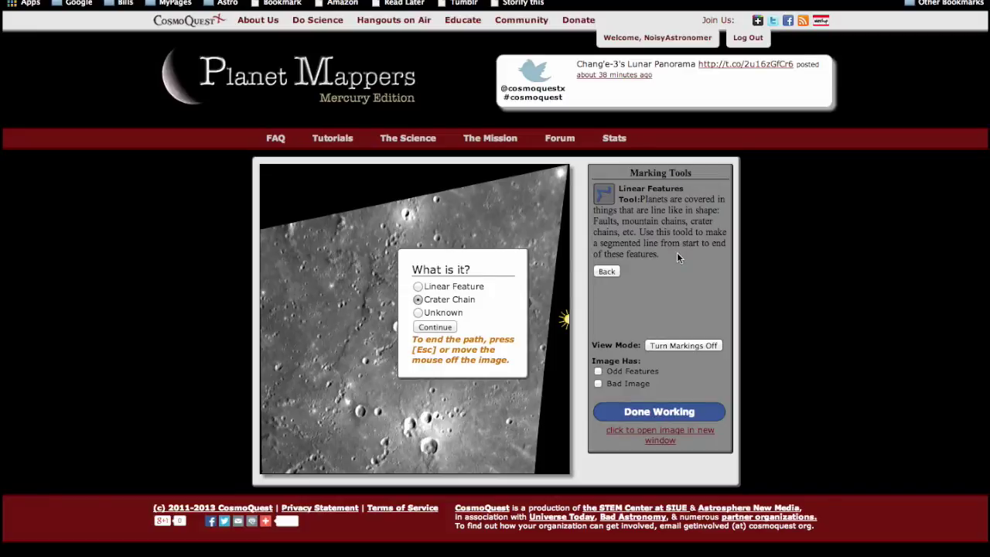
{"action": "left_click", "coordinate": [607, 272]}
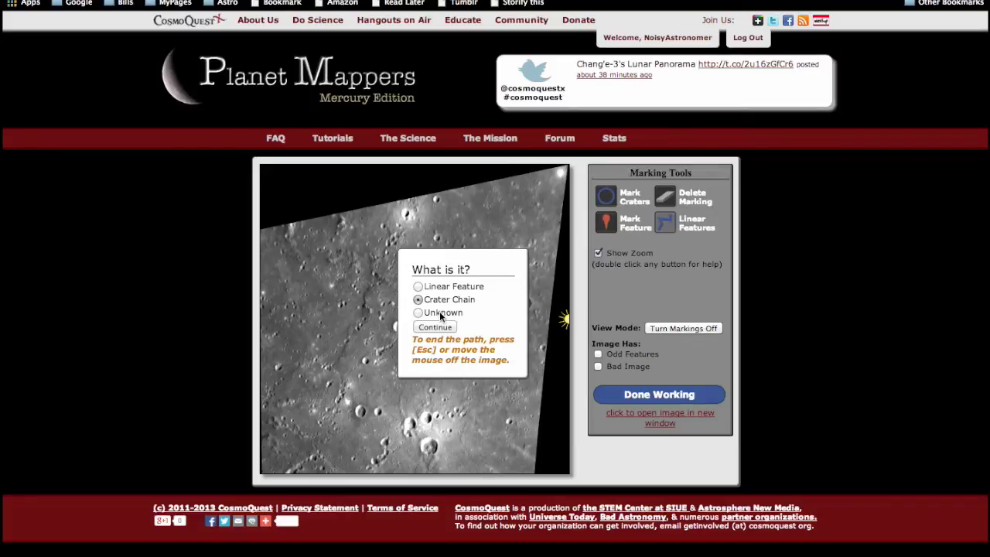
{"action": "left_click", "coordinate": [419, 287]}
{"action": "left_click", "coordinate": [434, 327]}
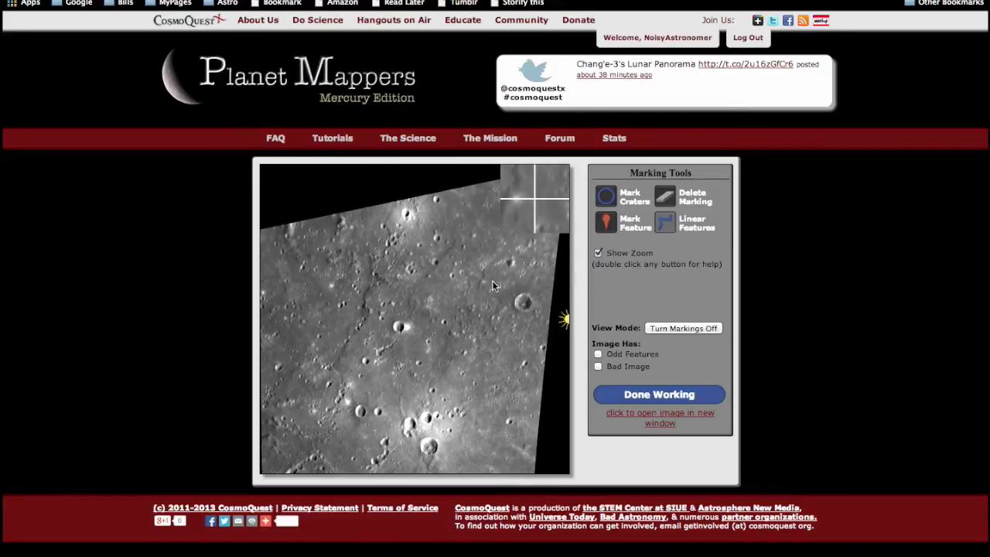
Step: Trace a segmented line up the ridge left of centre, delete it, and redraw it
{"action": "left_click", "coordinate": [331, 366]}
{"action": "left_click_drag", "start_coordinate": [332, 368], "coordinate": [369, 312]}
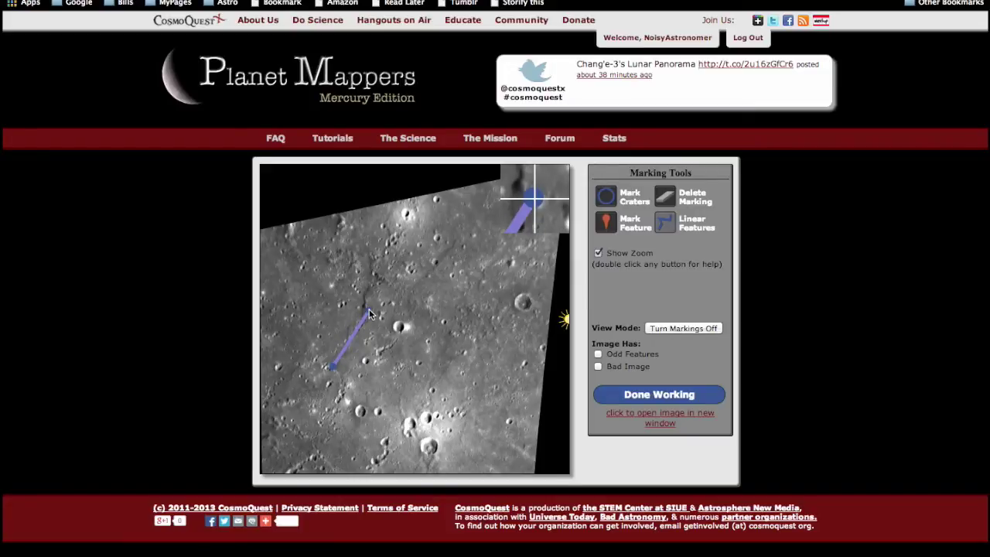
{"action": "mouse_move", "coordinate": [369, 312]}
{"action": "left_mouse_down"}
{"action": "mouse_move", "coordinate": [344, 304]}
{"action": "mouse_move", "coordinate": [363, 302]}
{"action": "left_mouse_up"}
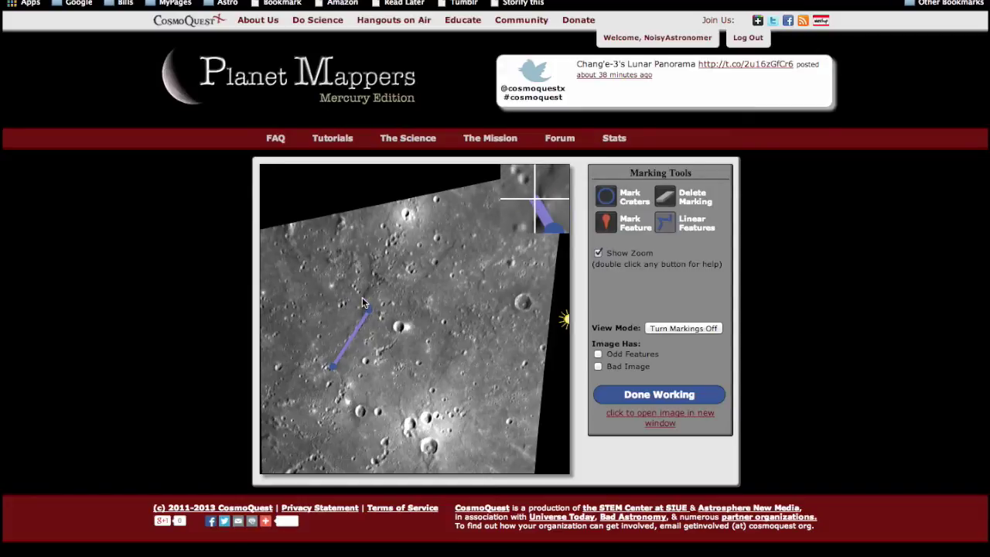
{"action": "left_click", "coordinate": [361, 297]}
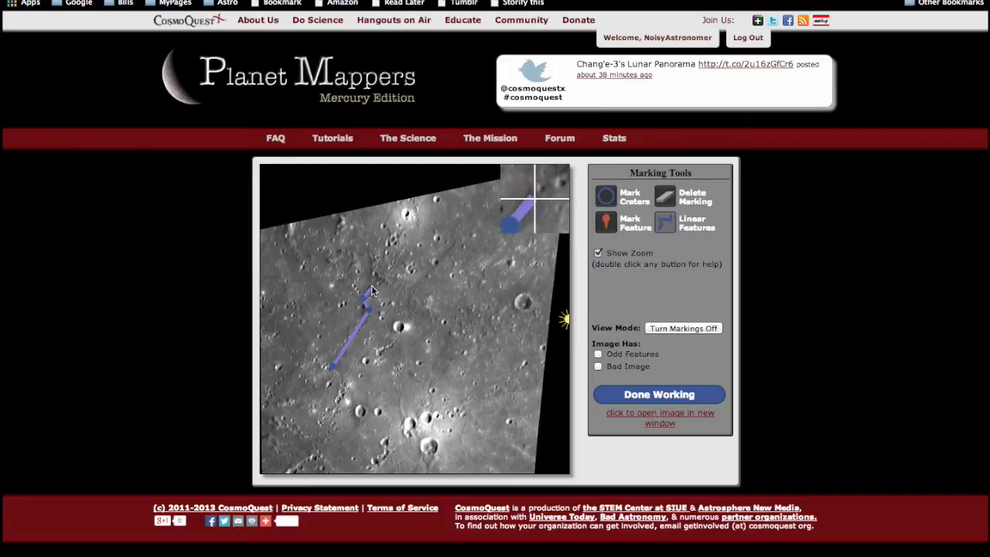
{"action": "left_click", "coordinate": [382, 278]}
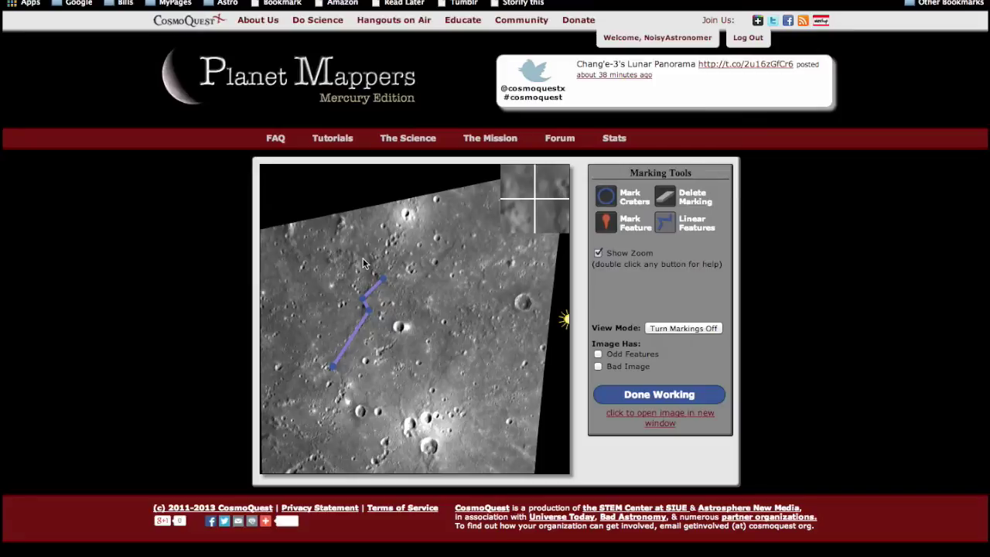
{"action": "left_click", "coordinate": [383, 283]}
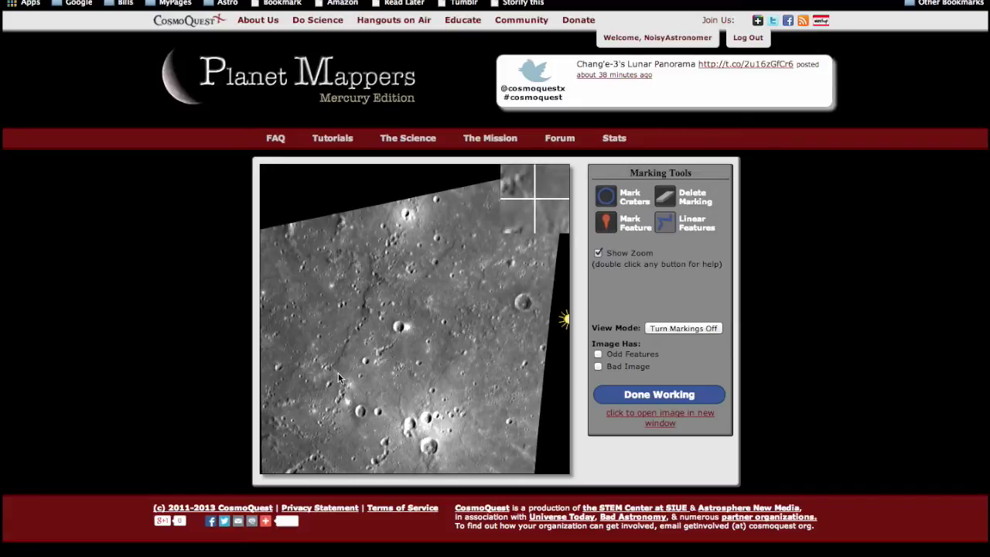
{"action": "mouse_move", "coordinate": [331, 366]}
{"action": "left_mouse_down"}
{"action": "mouse_move", "coordinate": [379, 280]}
{"action": "mouse_move", "coordinate": [345, 282]}
{"action": "left_mouse_up"}
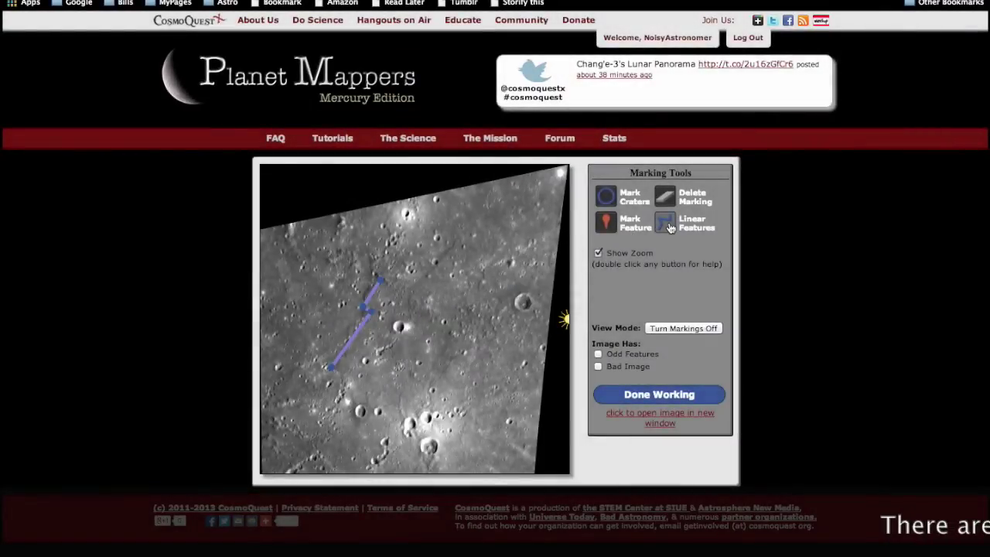
Step: Classify the traced line as a Crater Chain and start a red mark at the bottom-left
{"action": "left_click", "coordinate": [670, 227]}
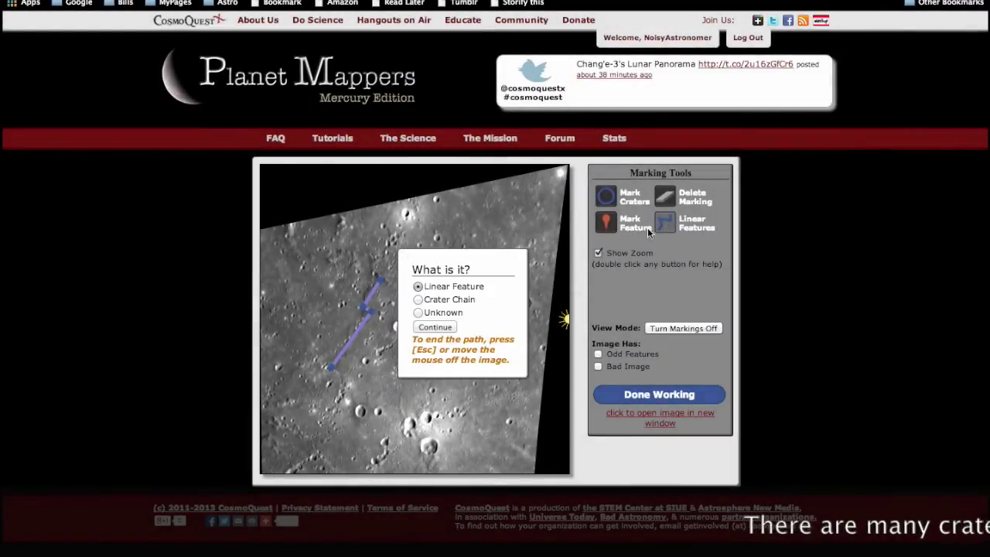
{"action": "left_click", "coordinate": [418, 299]}
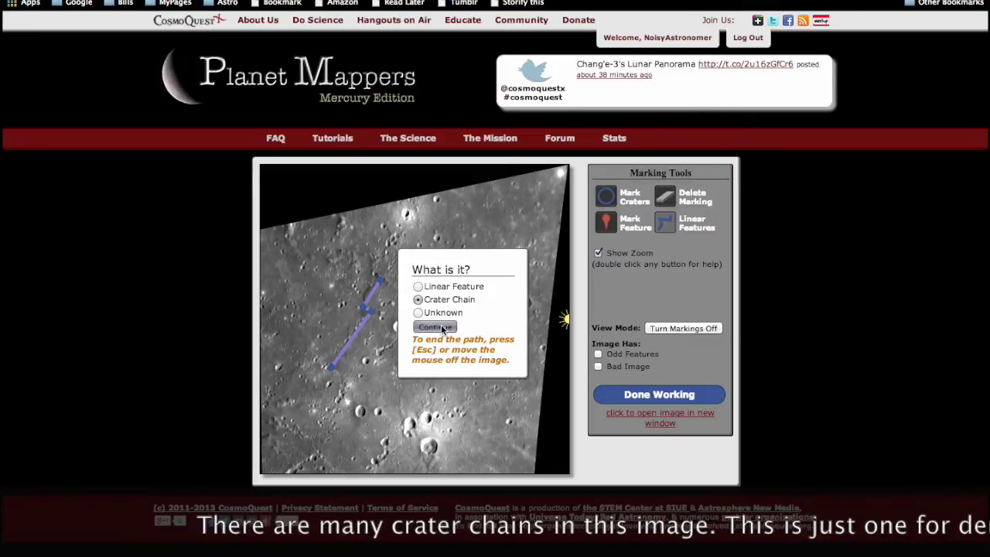
{"action": "left_click", "coordinate": [441, 325]}
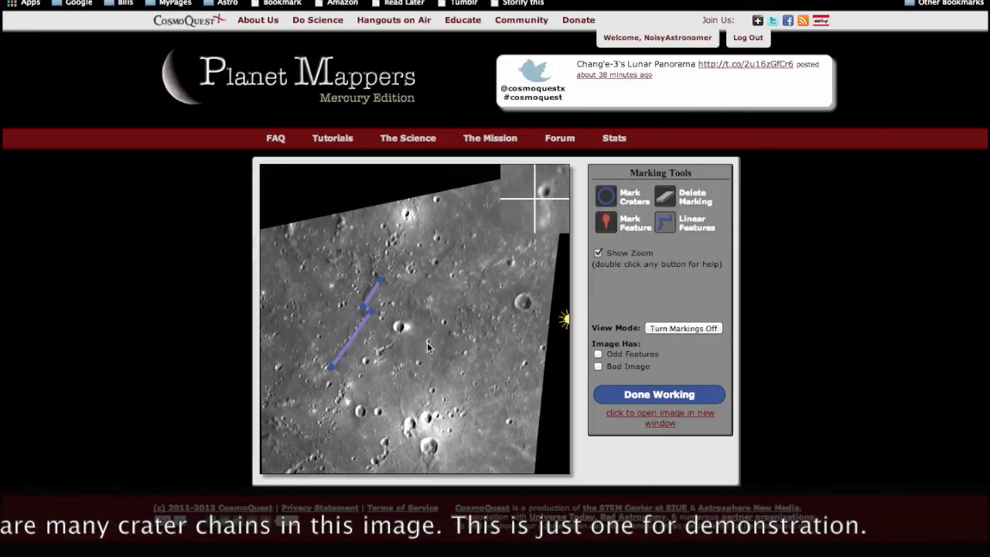
{"action": "left_click", "coordinate": [291, 471]}
Step: Stretch the red feature mark diagonally across the image's bottom-left corner
{"action": "mouse_move", "coordinate": [296, 470]}
{"action": "left_mouse_down"}
{"action": "mouse_move", "coordinate": [352, 455]}
{"action": "mouse_move", "coordinate": [320, 437]}
{"action": "mouse_move", "coordinate": [317, 457]}
{"action": "left_mouse_up"}
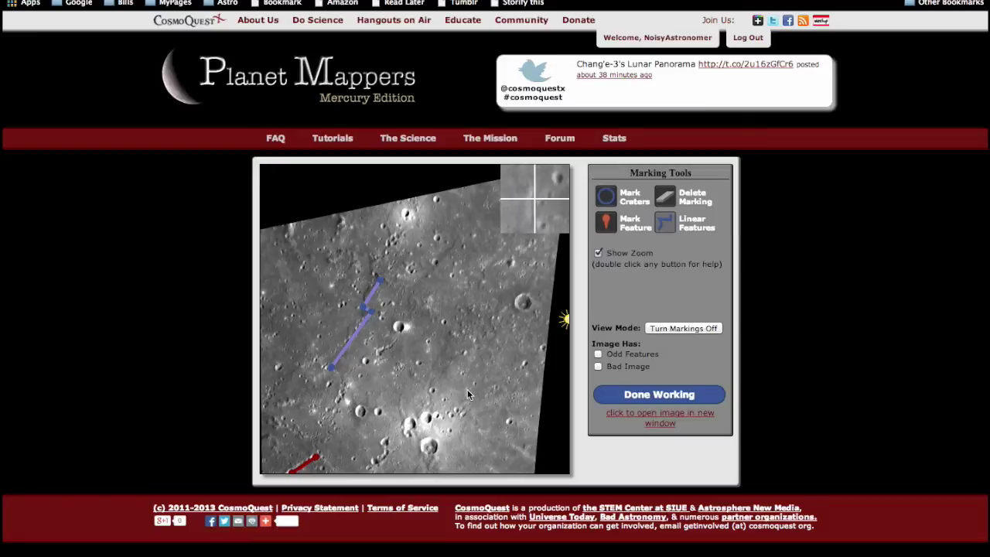
{"action": "mouse_move", "coordinate": [344, 147]}
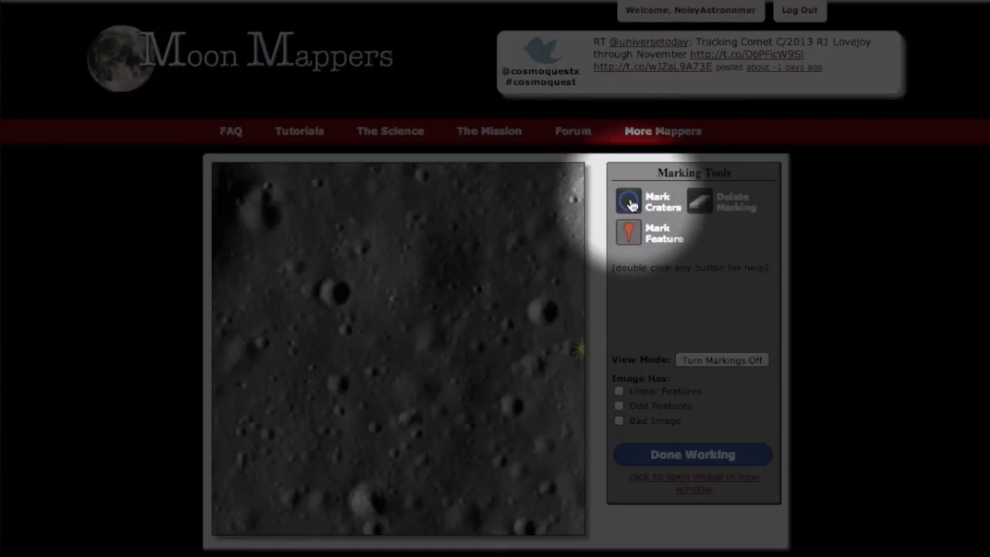
Step: Select the Mark Craters tool for the new lunar image
{"action": "left_click", "coordinate": [630, 204]}
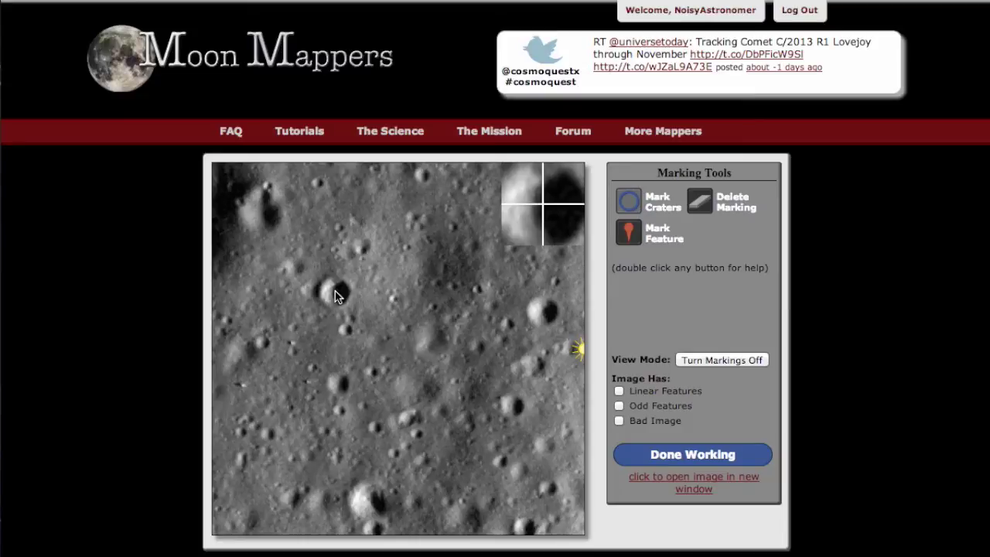
Step: Circle the small upper-left crater, add a tiny circle nearby, then delete and redraw it
{"action": "left_click_drag", "start_coordinate": [335, 290], "coordinate": [337, 314]}
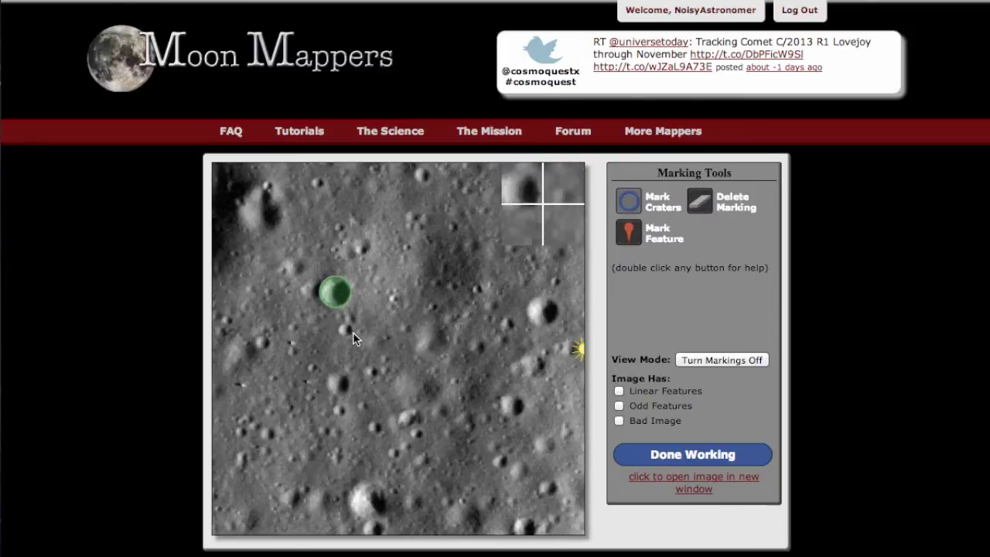
{"action": "left_click", "coordinate": [392, 300]}
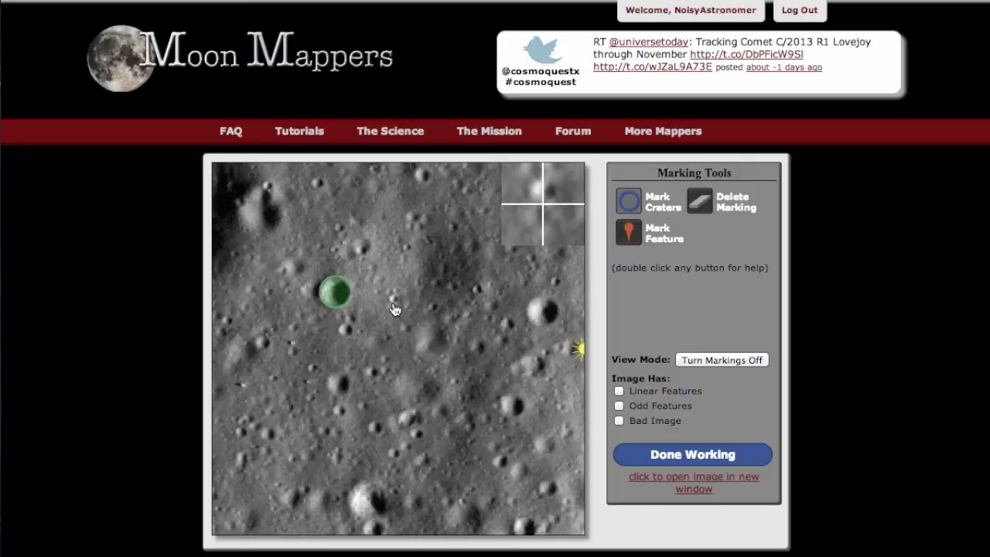
{"action": "left_click", "coordinate": [338, 300]}
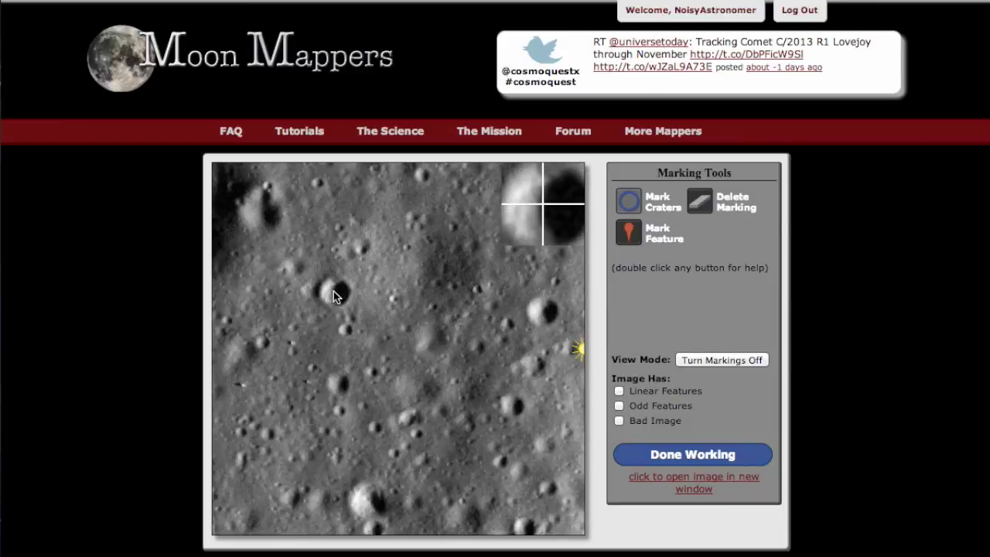
{"action": "left_click_drag", "start_coordinate": [334, 291], "coordinate": [338, 305]}
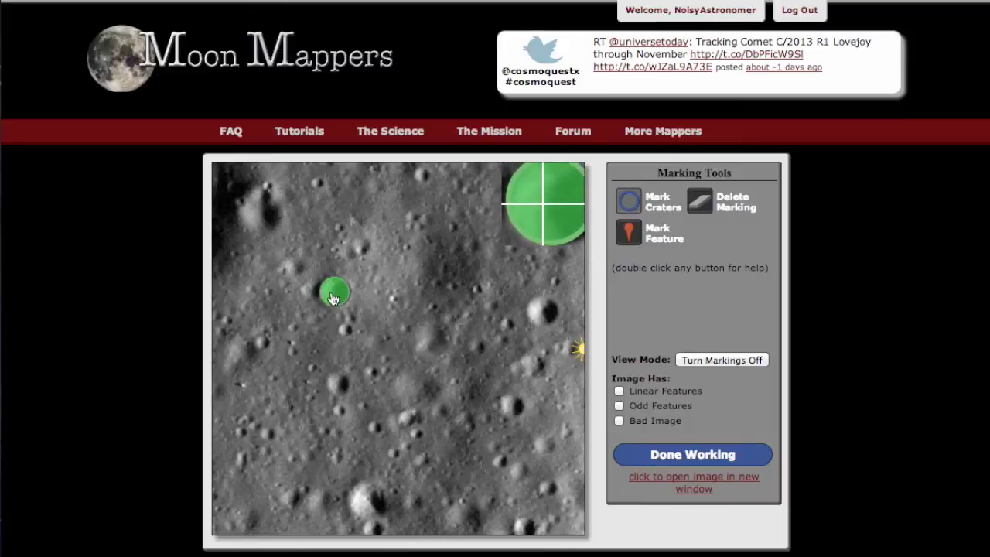
Step: Reposition and redraw the small crater's circle, then erase it with Delete Marking
{"action": "mouse_move", "coordinate": [334, 297]}
{"action": "left_mouse_down"}
{"action": "mouse_move", "coordinate": [343, 303]}
{"action": "mouse_move", "coordinate": [331, 310]}
{"action": "mouse_move", "coordinate": [310, 292]}
{"action": "mouse_move", "coordinate": [347, 294]}
{"action": "mouse_move", "coordinate": [336, 300]}
{"action": "mouse_move", "coordinate": [364, 327]}
{"action": "mouse_move", "coordinate": [343, 296]}
{"action": "mouse_move", "coordinate": [348, 305]}
{"action": "left_mouse_up"}
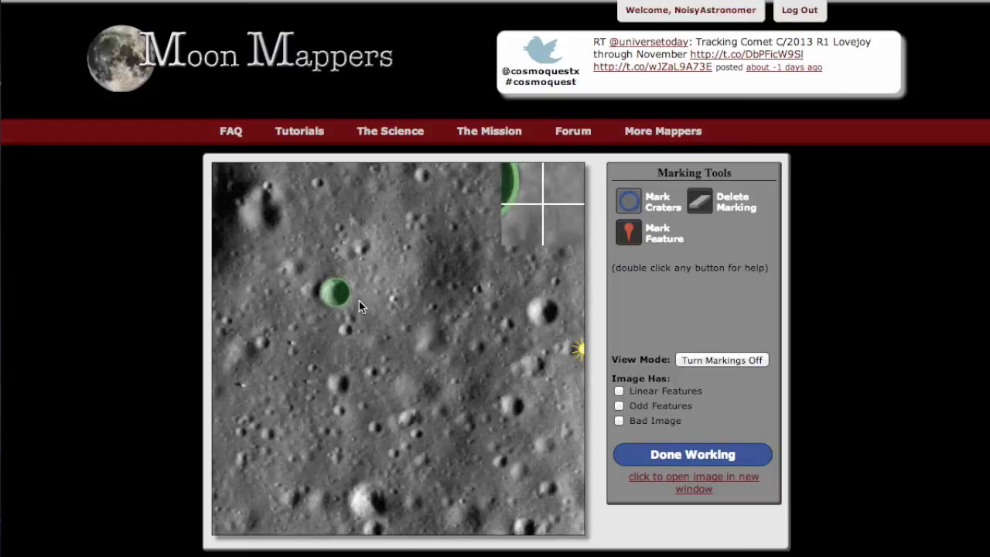
{"action": "left_click", "coordinate": [340, 298]}
{"action": "left_click_drag", "start_coordinate": [334, 292], "coordinate": [338, 302]}
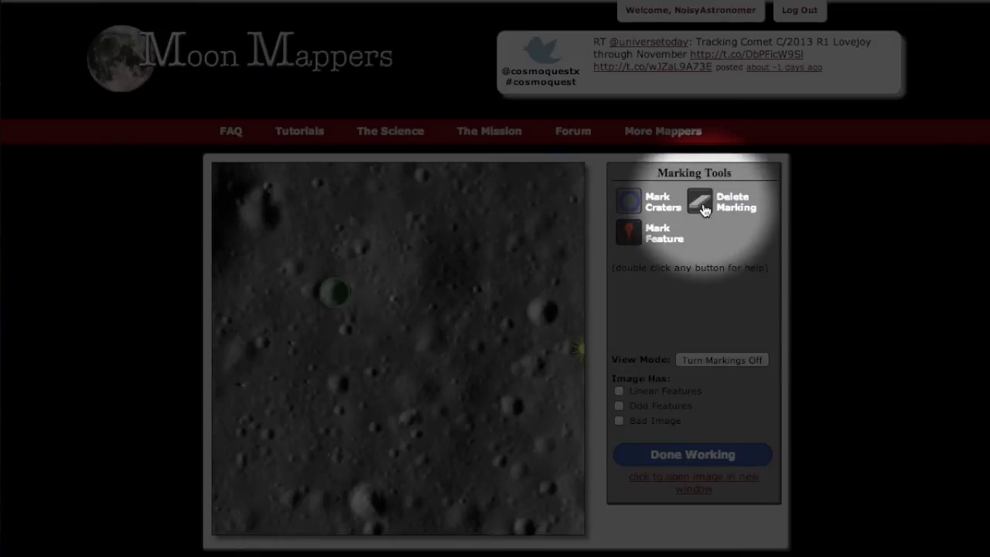
{"action": "left_click", "coordinate": [702, 206]}
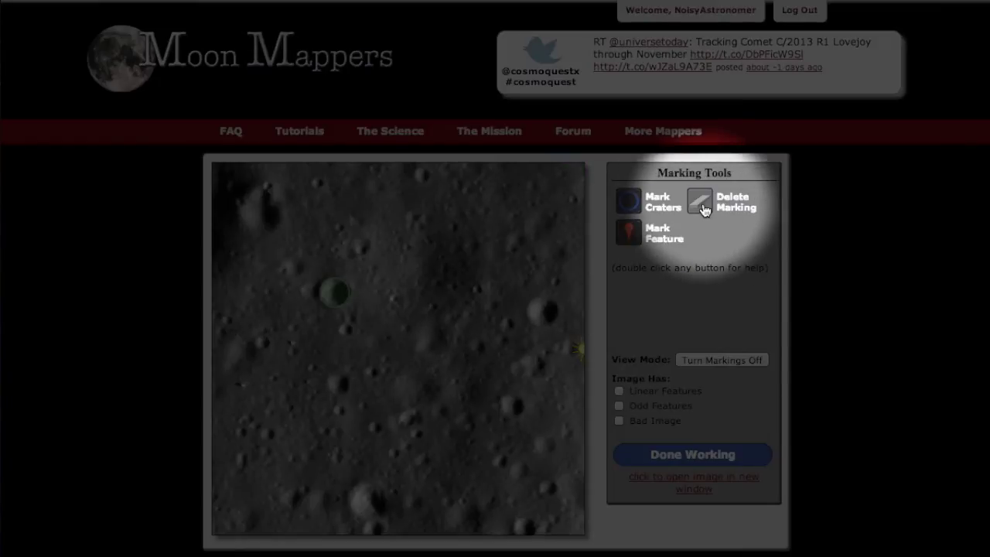
{"action": "left_click", "coordinate": [337, 294]}
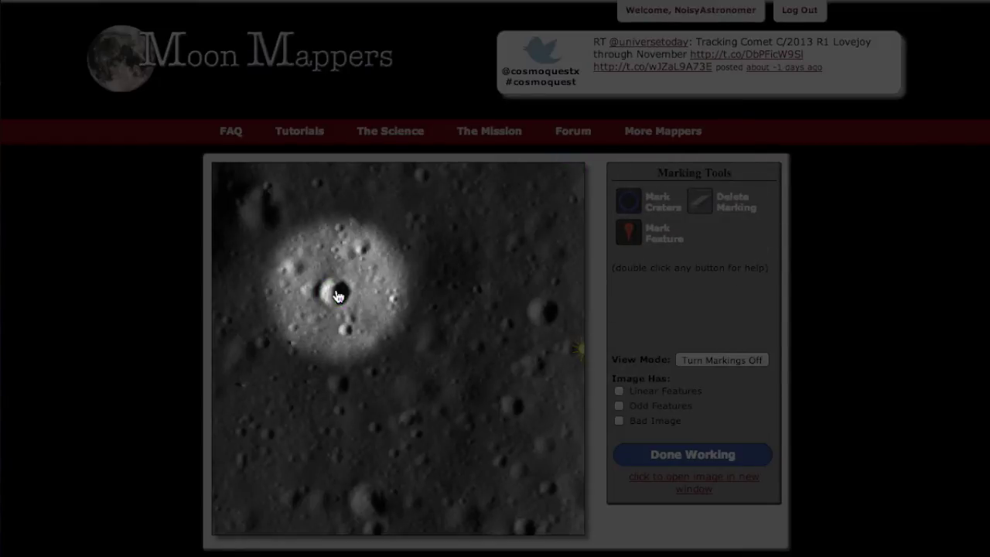
Step: Draw green circles over the small left-of-centre crater and the crater near the right edge
{"action": "left_click", "coordinate": [629, 204]}
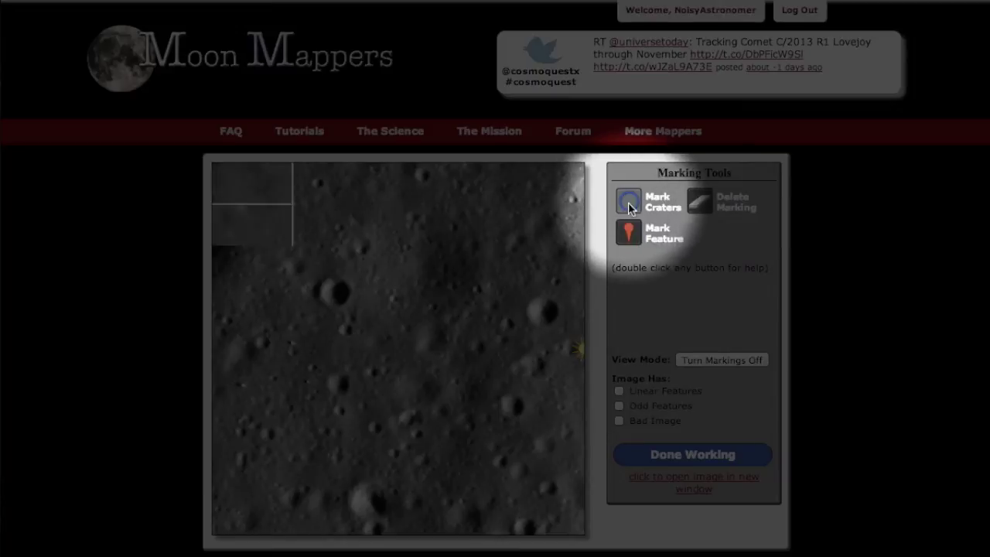
{"action": "left_click_drag", "start_coordinate": [336, 297], "coordinate": [342, 308]}
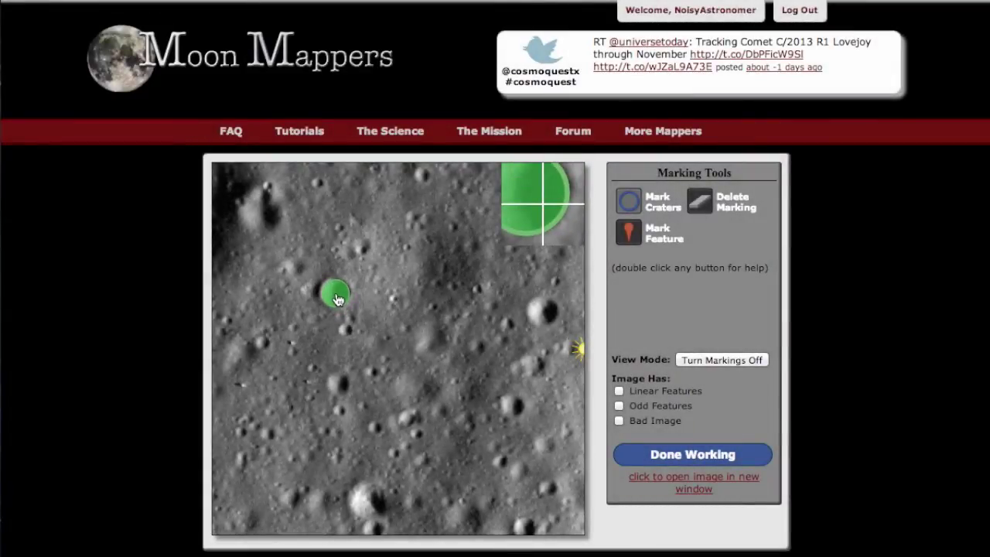
{"action": "left_click_drag", "start_coordinate": [358, 311], "coordinate": [364, 308]}
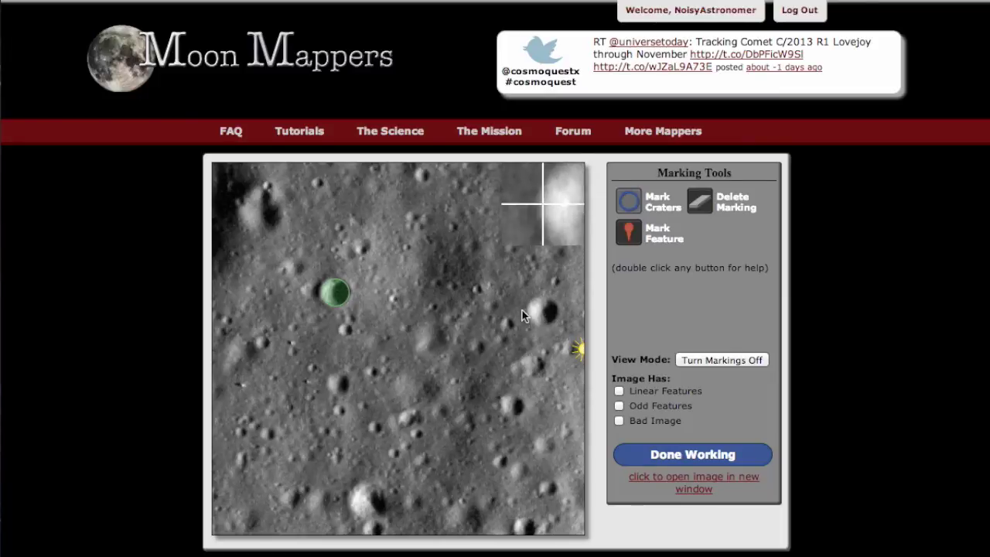
{"action": "left_click_drag", "start_coordinate": [542, 312], "coordinate": [544, 330]}
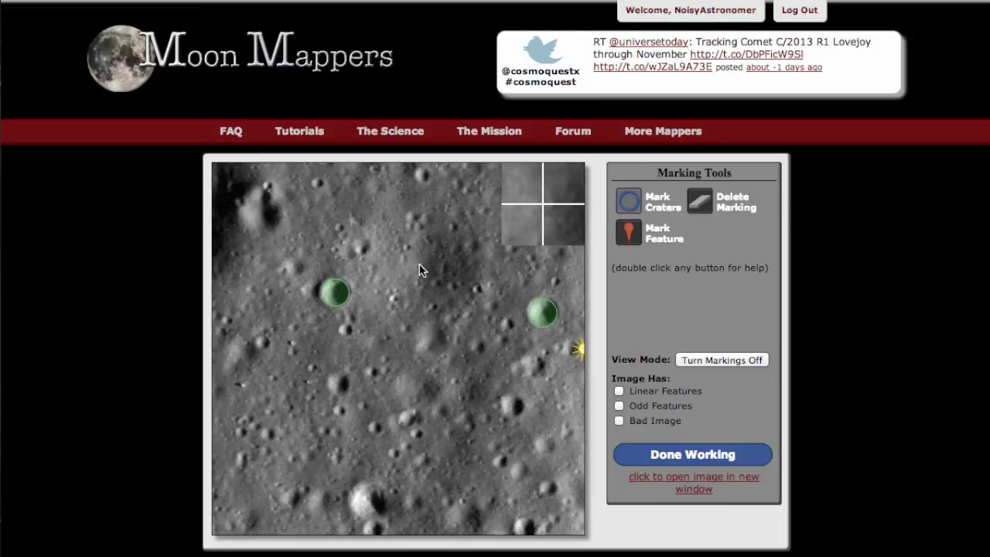
Step: Draw a large circle over the shallow top-centre crater and shift it left to fit
{"action": "left_click_drag", "start_coordinate": [419, 264], "coordinate": [441, 328]}
{"action": "mouse_move", "coordinate": [435, 278]}
{"action": "left_mouse_down"}
{"action": "mouse_move", "coordinate": [360, 273]}
{"action": "mouse_move", "coordinate": [421, 269]}
{"action": "left_mouse_up"}
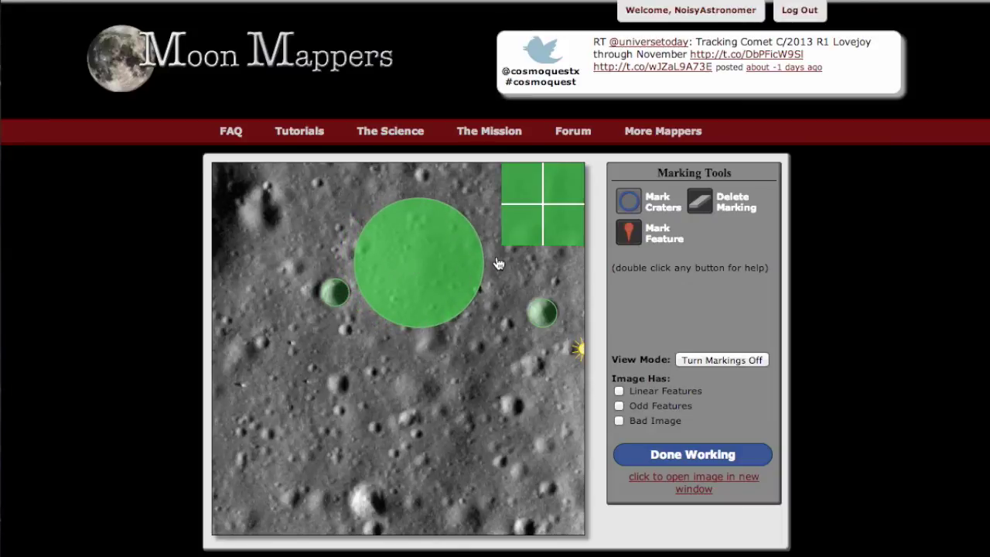
{"action": "left_click_drag", "start_coordinate": [428, 270], "coordinate": [417, 272]}
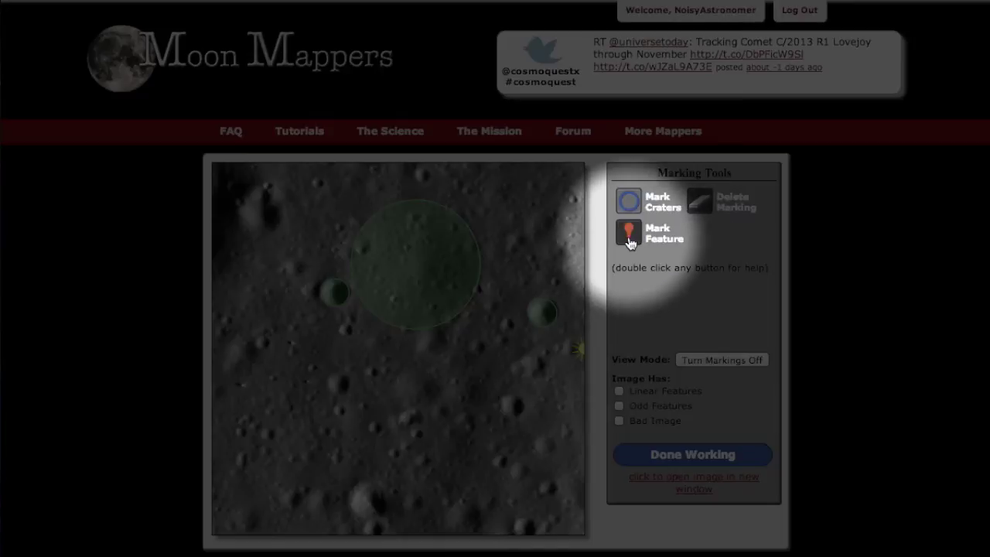
Step: Switch to Mark Feature and drop a pin in the lower-left of the image
{"action": "left_click", "coordinate": [630, 238]}
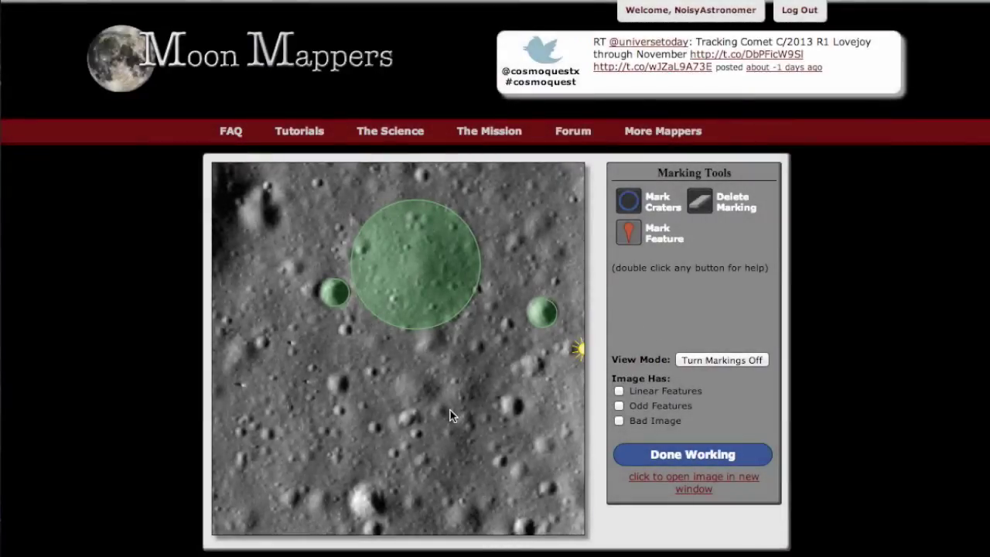
{"action": "left_click", "coordinate": [242, 387]}
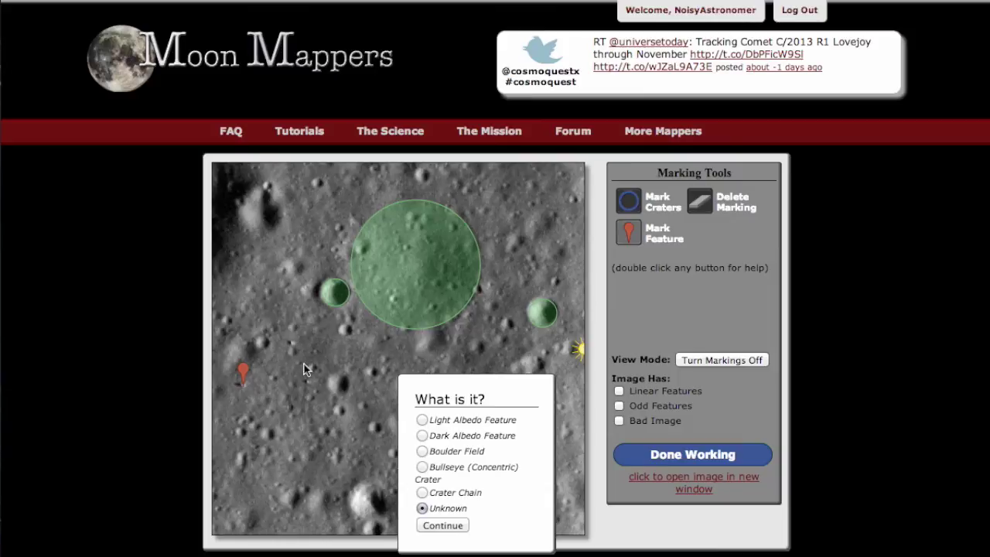
Step: Classify the lower-left pin as a Boulder Field and nudge it slightly into place
{"action": "left_click", "coordinate": [422, 451]}
{"action": "left_click", "coordinate": [455, 525]}
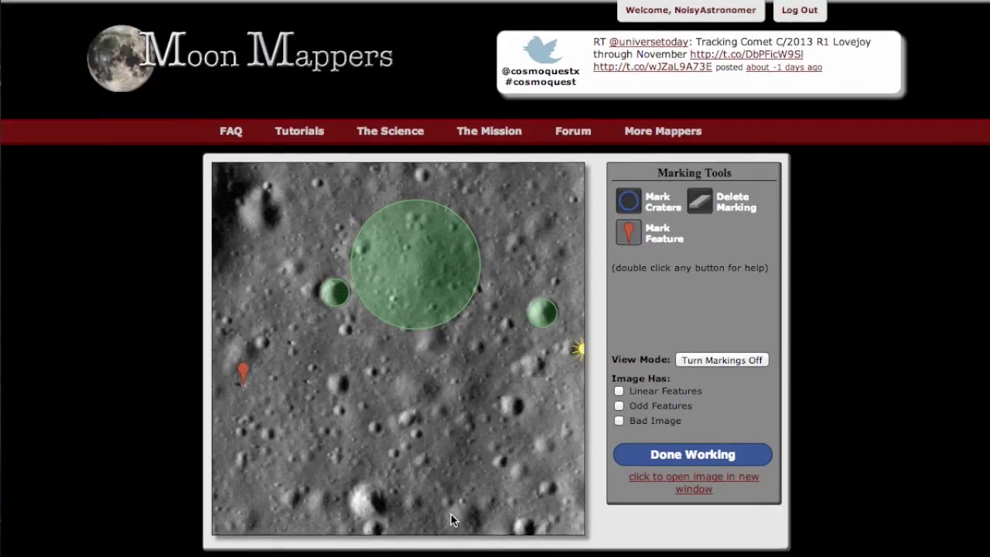
{"action": "mouse_move", "coordinate": [246, 378]}
{"action": "left_mouse_down"}
{"action": "mouse_move", "coordinate": [270, 378]}
{"action": "mouse_move", "coordinate": [271, 404]}
{"action": "mouse_move", "coordinate": [236, 396]}
{"action": "mouse_move", "coordinate": [250, 377]}
{"action": "mouse_move", "coordinate": [272, 381]}
{"action": "mouse_move", "coordinate": [258, 394]}
{"action": "mouse_move", "coordinate": [240, 376]}
{"action": "mouse_move", "coordinate": [256, 379]}
{"action": "mouse_move", "coordinate": [242, 381]}
{"action": "left_mouse_up"}
Step: Remove the misplaced lower-left feature pin with Delete Marking
{"action": "left_click", "coordinate": [244, 370]}
{"action": "left_click", "coordinate": [241, 377]}
{"action": "left_click", "coordinate": [442, 525]}
{"action": "left_click", "coordinate": [698, 203]}
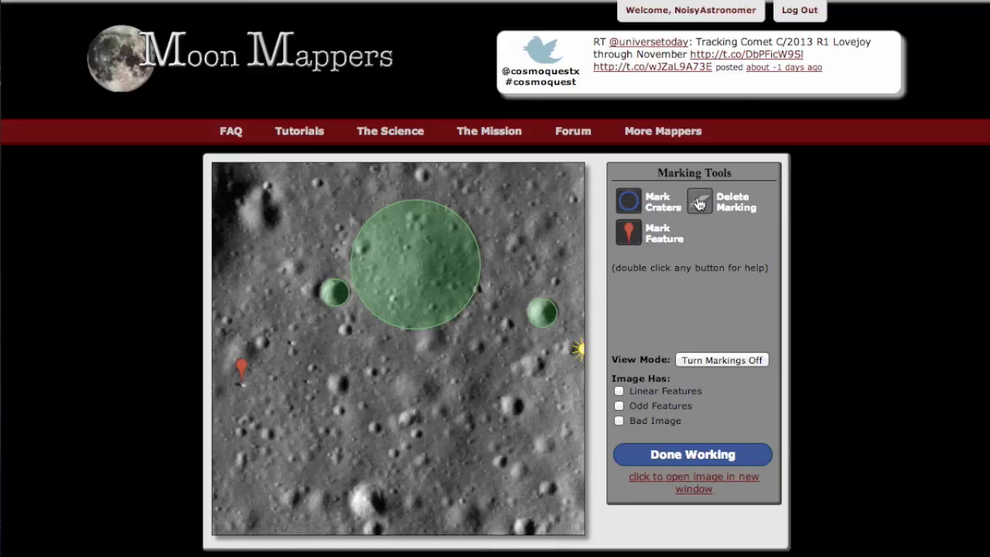
{"action": "left_click", "coordinate": [240, 372]}
{"action": "left_click", "coordinate": [626, 232]}
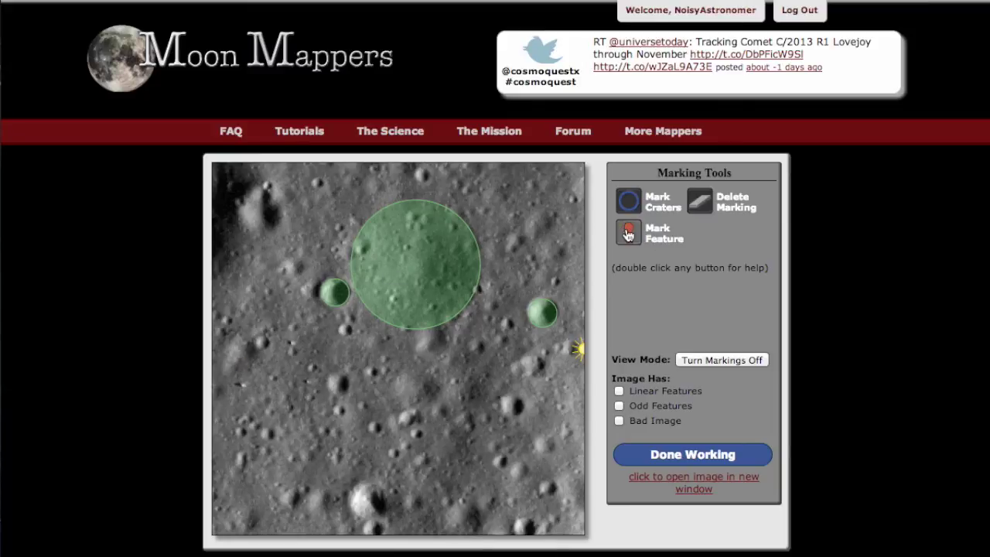
Step: Place three Boulder Field pins clustered in the lower left, re-confirming the third as Boulder Field
{"action": "left_click", "coordinate": [239, 381]}
{"action": "left_click", "coordinate": [442, 526]}
{"action": "left_click", "coordinate": [290, 344]}
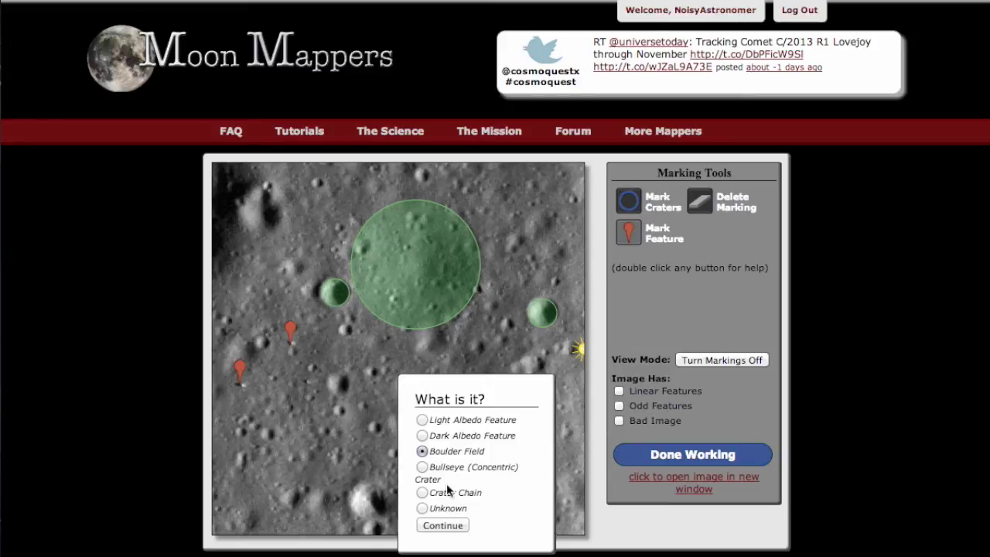
{"action": "left_click", "coordinate": [442, 526]}
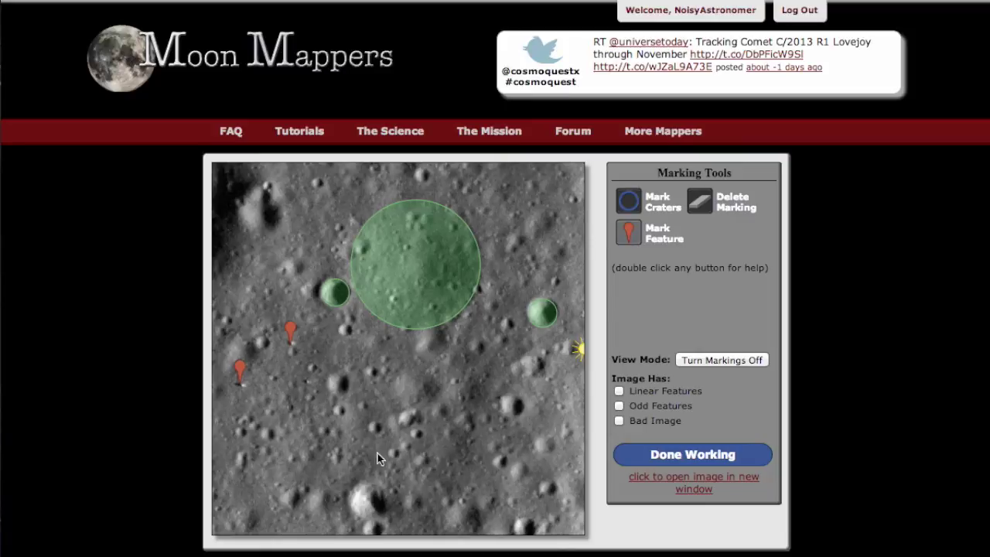
{"action": "left_click", "coordinate": [308, 384]}
{"action": "left_click", "coordinate": [439, 525]}
{"action": "left_click", "coordinate": [310, 374]}
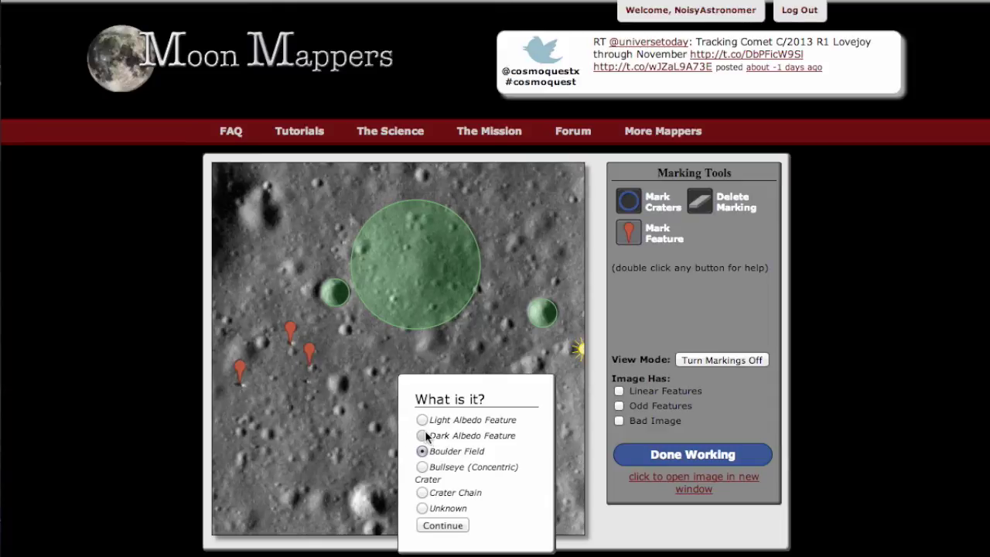
{"action": "left_click", "coordinate": [422, 451]}
{"action": "left_click", "coordinate": [442, 525]}
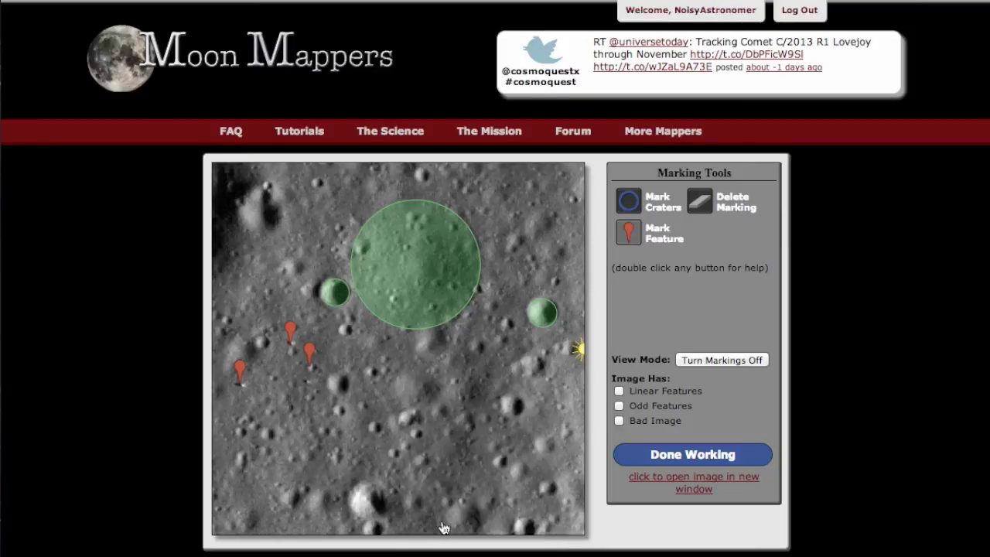
Step: Nudge the middle pin downward, then circle about ten craters across the centre, bottom and right
{"action": "left_click_drag", "start_coordinate": [309, 354], "coordinate": [309, 386]}
{"action": "scroll", "coordinate": [401, 395], "scroll_direction": "down", "scroll_amount": 1}
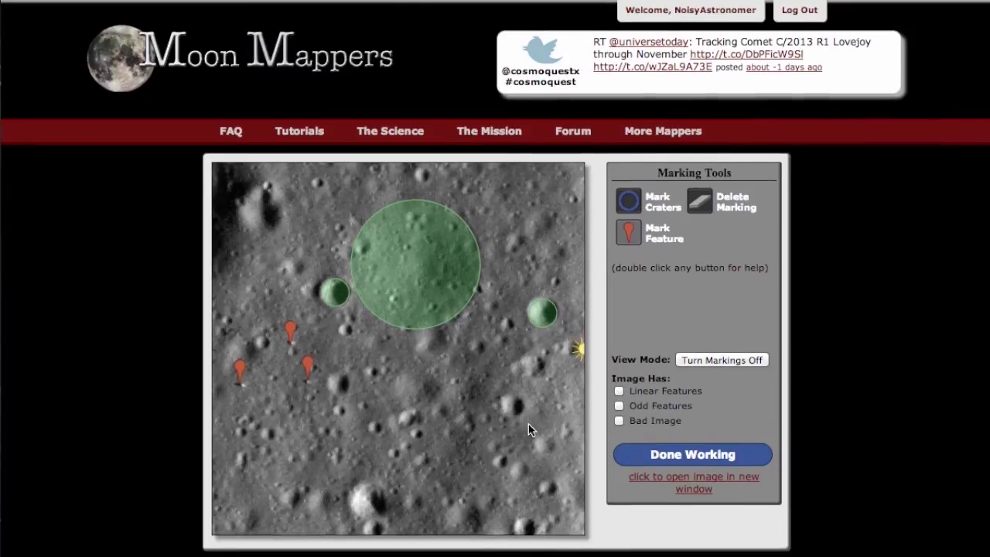
{"action": "left_click", "coordinate": [632, 202]}
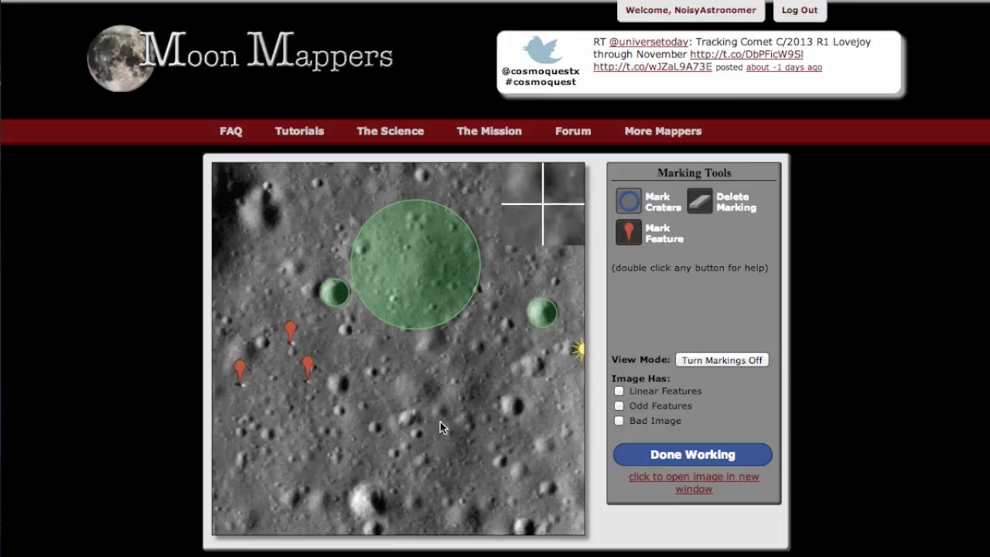
{"action": "left_click_drag", "start_coordinate": [433, 341], "coordinate": [438, 361]}
{"action": "left_click_drag", "start_coordinate": [511, 405], "coordinate": [519, 415]}
{"action": "left_click_drag", "start_coordinate": [366, 501], "coordinate": [381, 534]}
{"action": "left_click_drag", "start_coordinate": [524, 529], "coordinate": [525, 535]}
{"action": "left_click_drag", "start_coordinate": [337, 382], "coordinate": [342, 396]}
{"action": "left_click_drag", "start_coordinate": [261, 214], "coordinate": [267, 196]}
{"action": "left_click_drag", "start_coordinate": [422, 175], "coordinate": [426, 184]}
{"action": "left_click_drag", "start_coordinate": [405, 418], "coordinate": [410, 424]}
{"action": "left_click_drag", "start_coordinate": [375, 428], "coordinate": [375, 439]}
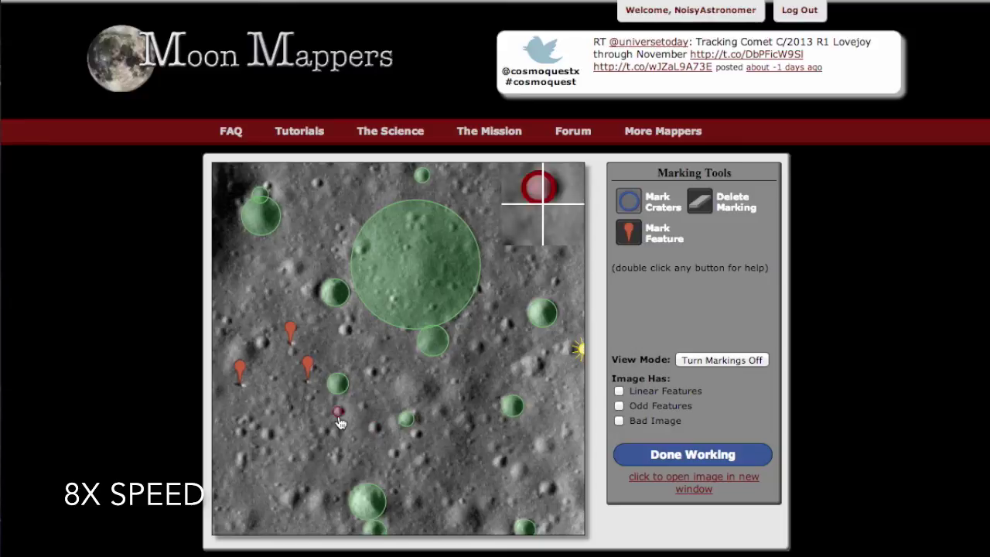
{"action": "left_click_drag", "start_coordinate": [463, 520], "coordinate": [477, 533]}
{"action": "left_click_drag", "start_coordinate": [547, 489], "coordinate": [553, 496]}
Step: Circle the remaining craters along the right edge, lower centre, bottom left, upper left and top
{"action": "left_click_drag", "start_coordinate": [518, 470], "coordinate": [550, 451]}
{"action": "left_click_drag", "start_coordinate": [532, 363], "coordinate": [539, 370]}
{"action": "left_click_drag", "start_coordinate": [508, 324], "coordinate": [510, 337]}
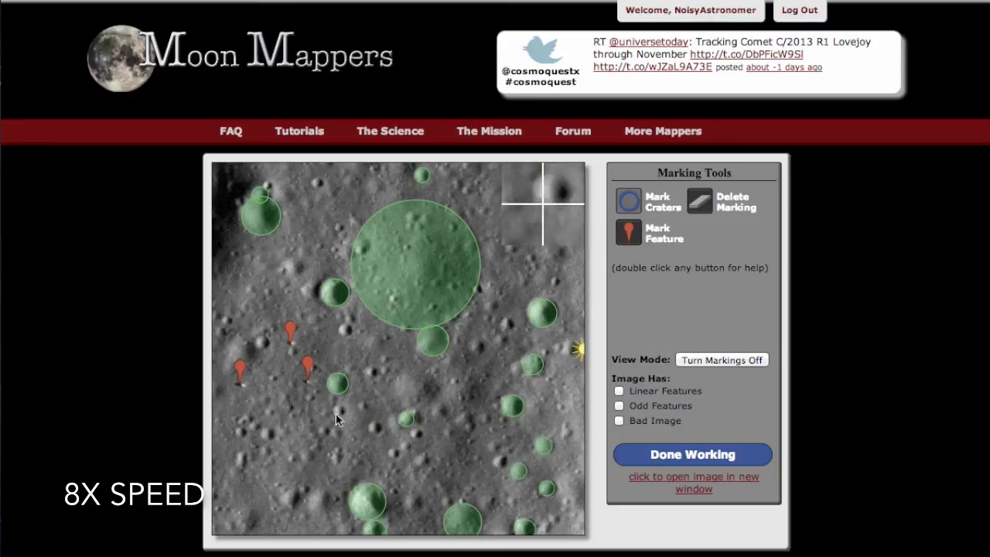
{"action": "left_click_drag", "start_coordinate": [415, 384], "coordinate": [430, 408]}
{"action": "left_click_drag", "start_coordinate": [262, 343], "coordinate": [263, 352]}
{"action": "left_click_drag", "start_coordinate": [290, 497], "coordinate": [296, 504]}
{"action": "left_click_drag", "start_coordinate": [318, 499], "coordinate": [327, 508]}
{"action": "left_click_drag", "start_coordinate": [517, 242], "coordinate": [523, 255]}
{"action": "left_click_drag", "start_coordinate": [260, 210], "coordinate": [276, 225]}
{"action": "left_click_drag", "start_coordinate": [265, 189], "coordinate": [269, 194]}
{"action": "left_click_drag", "start_coordinate": [292, 268], "coordinate": [299, 273]}
{"action": "left_click_drag", "start_coordinate": [244, 357], "coordinate": [257, 368]}
{"action": "left_click_drag", "start_coordinate": [319, 190], "coordinate": [323, 195]}
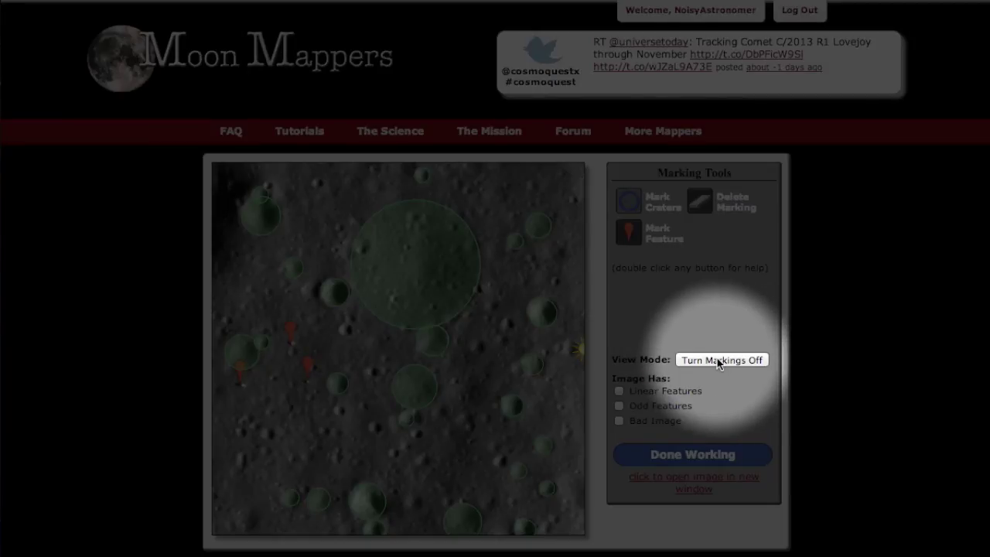
Step: Toggle markings off and back on to check them, then submit with Done Working
{"action": "left_click", "coordinate": [719, 360]}
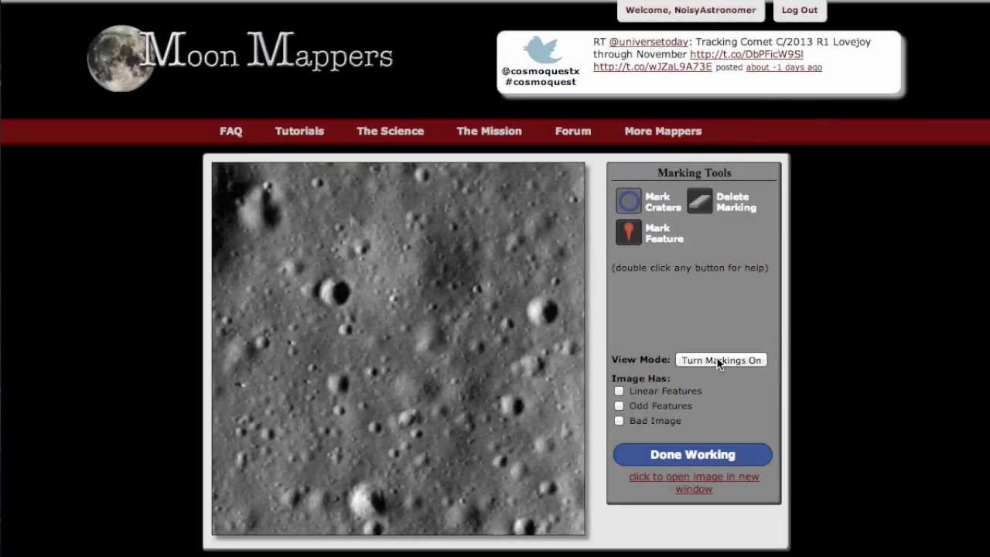
{"action": "left_click", "coordinate": [719, 360]}
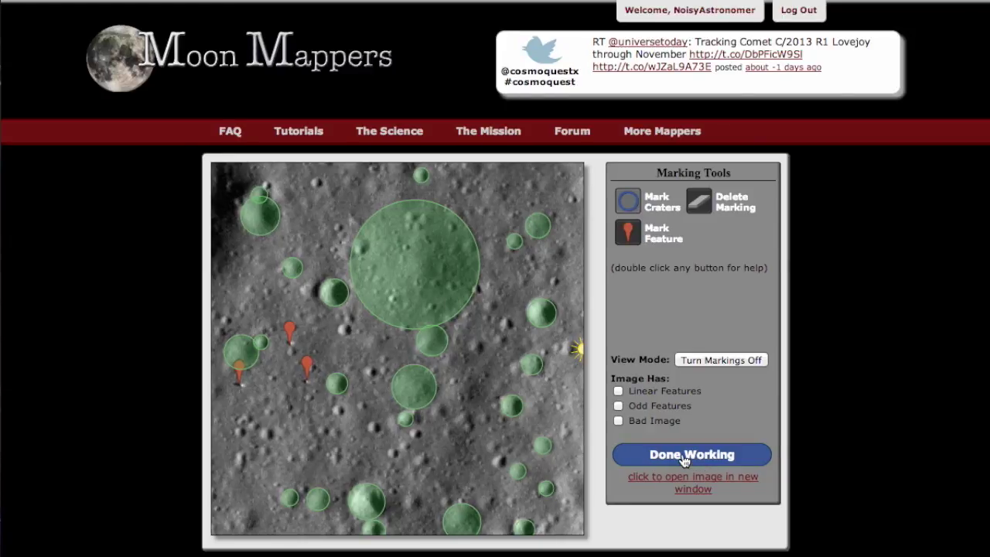
{"action": "left_click", "coordinate": [684, 459]}
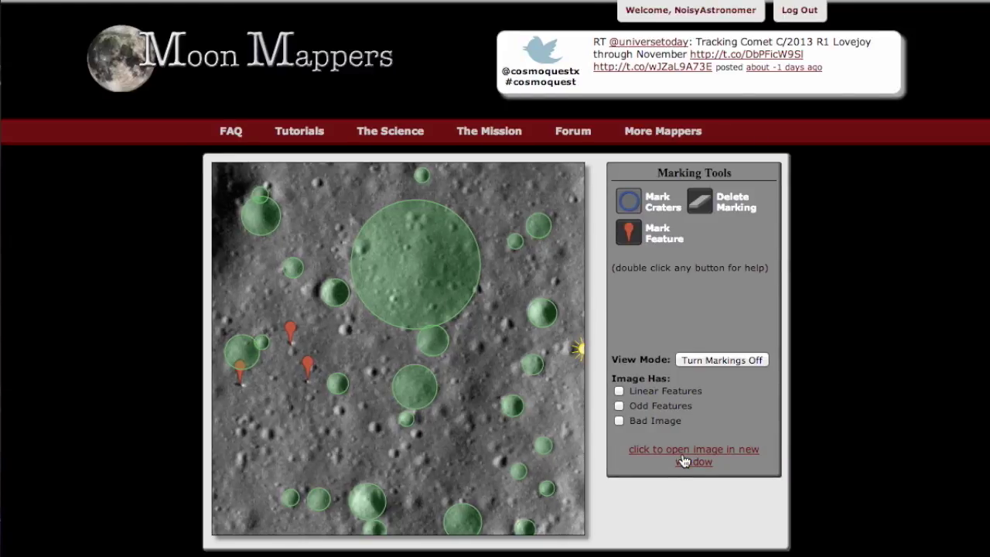